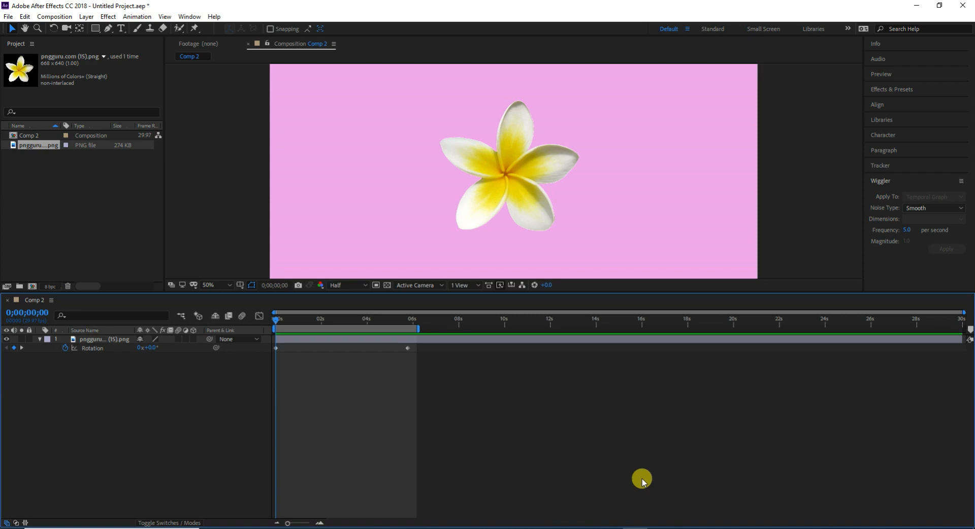
- Preview the flower's rotation animation in Comp 2
{"action": "left_click", "coordinate": [237, 345]}
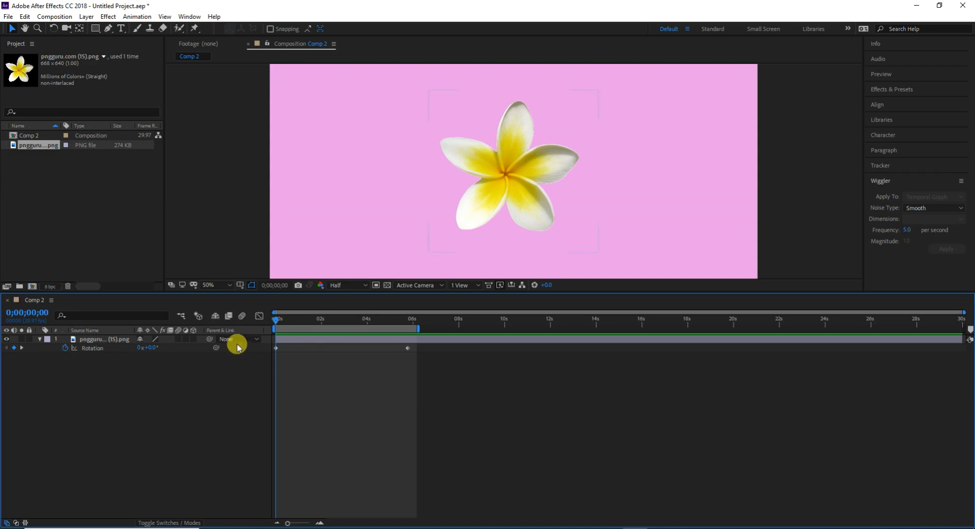
{"action": "key", "text": "space"}
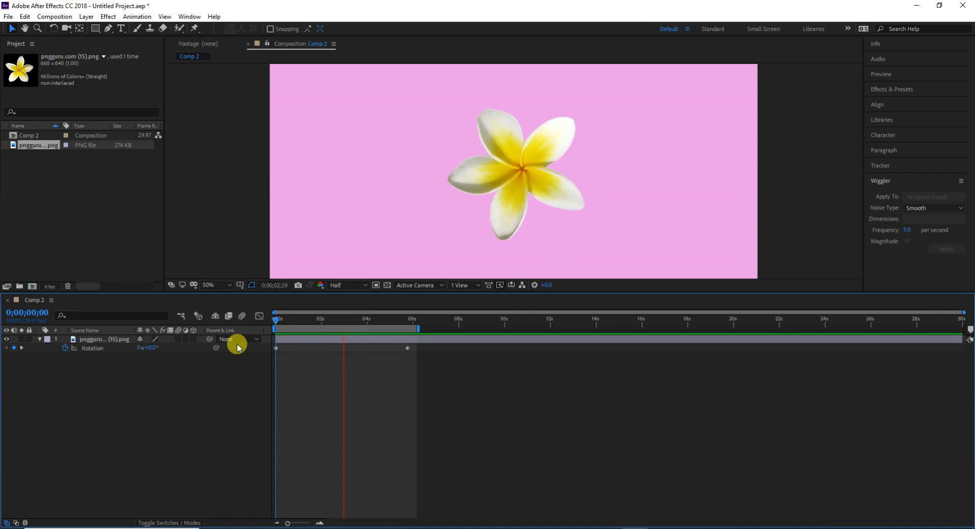
{"action": "key", "text": "space"}
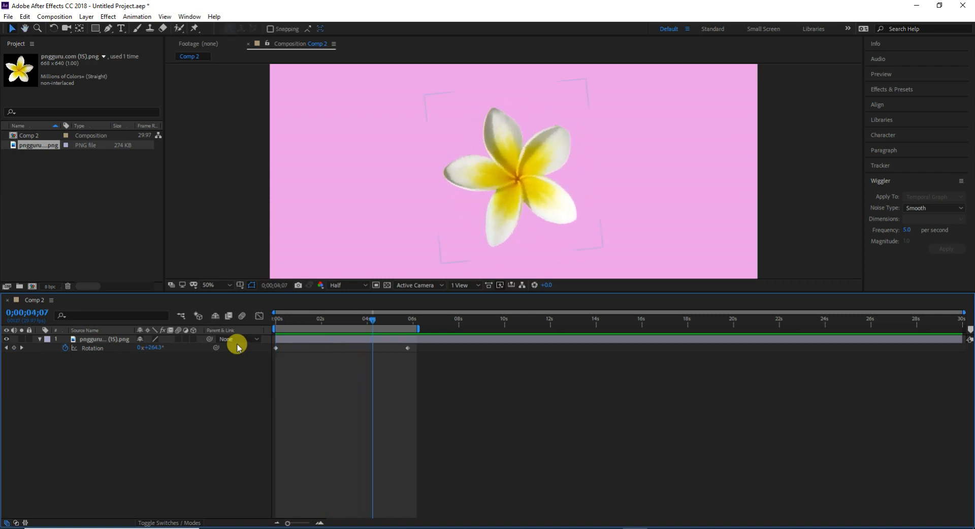
- Move the flower's last Rotation keyframe to about 4 seconds, shorten the work area to 4;13, and preview the animation
{"action": "left_click_drag", "start_coordinate": [433, 376], "coordinate": [377, 326]}
{"action": "key", "text": "Home"}
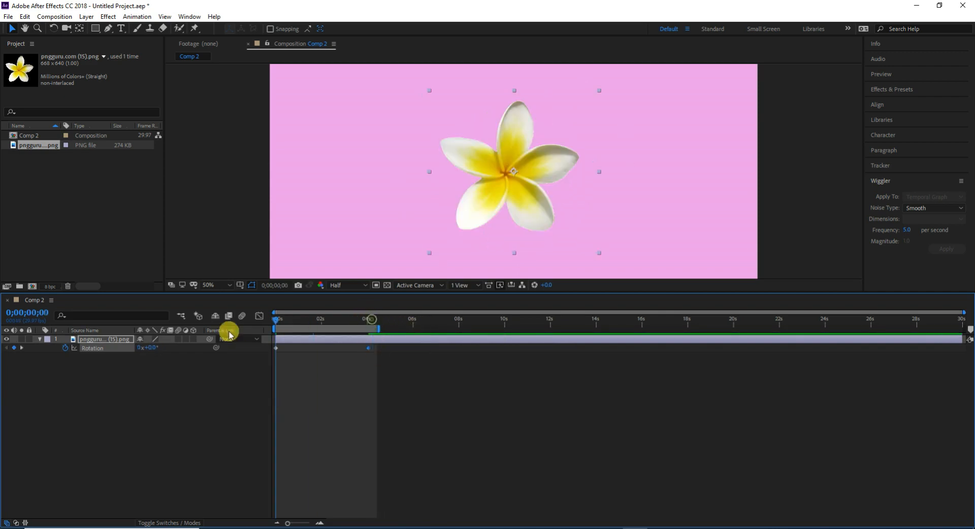
{"action": "key", "text": "space"}
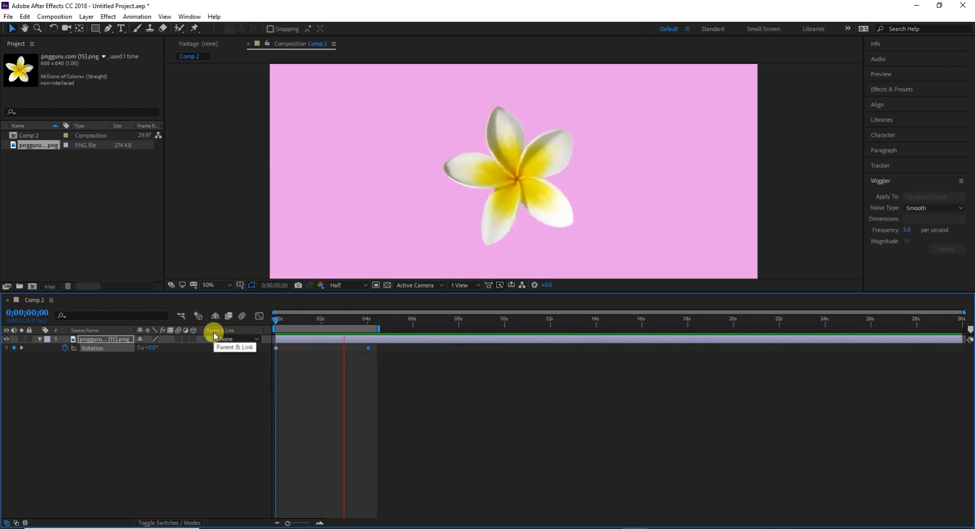
{"action": "key", "text": "space"}
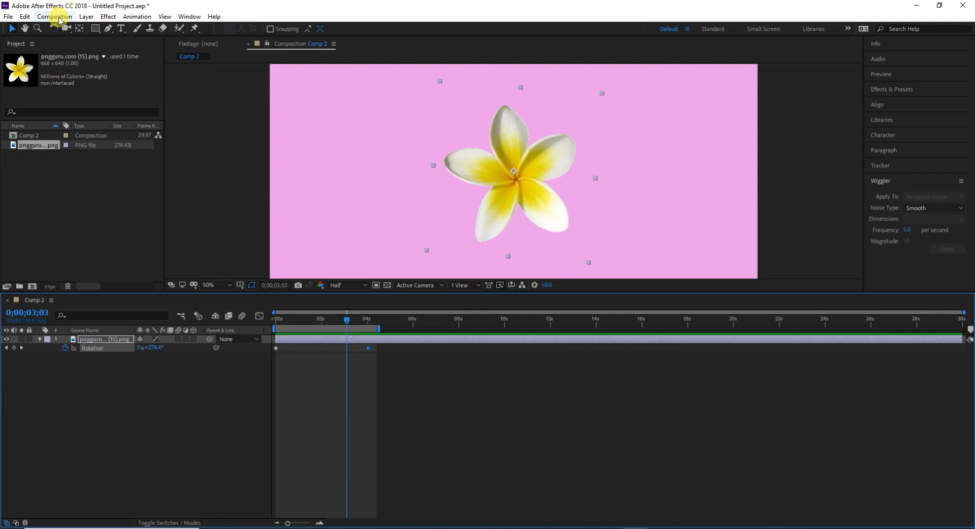
- Send Comp 2 to the Adobe Media Encoder queue, look through the H.264 presets, and return to After Effects
{"action": "left_click", "coordinate": [55, 16]}
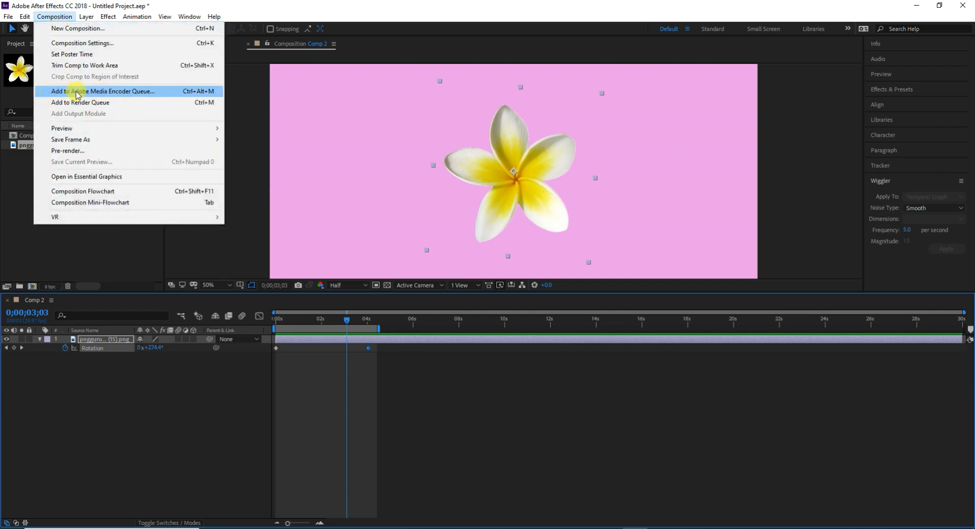
{"action": "left_click", "coordinate": [109, 93]}
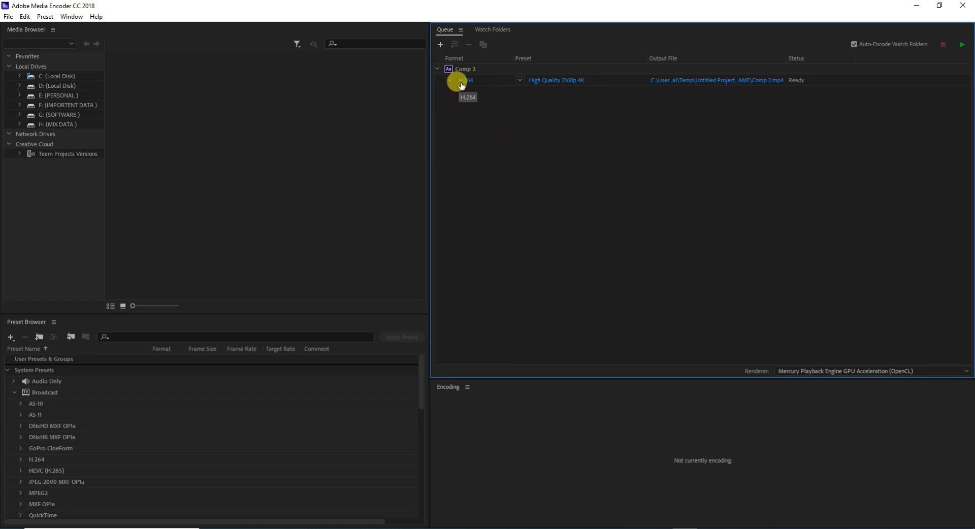
{"action": "left_click", "coordinate": [519, 80]}
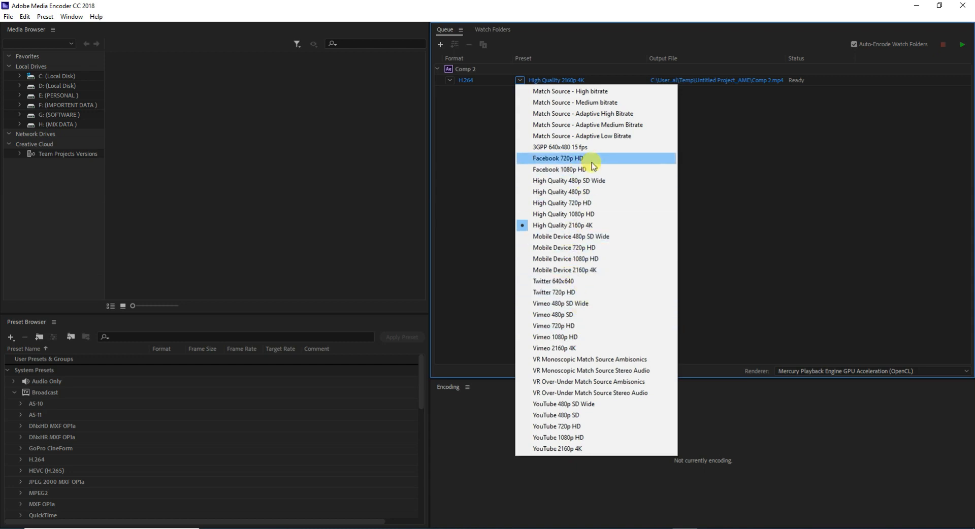
{"action": "left_click", "coordinate": [735, 180]}
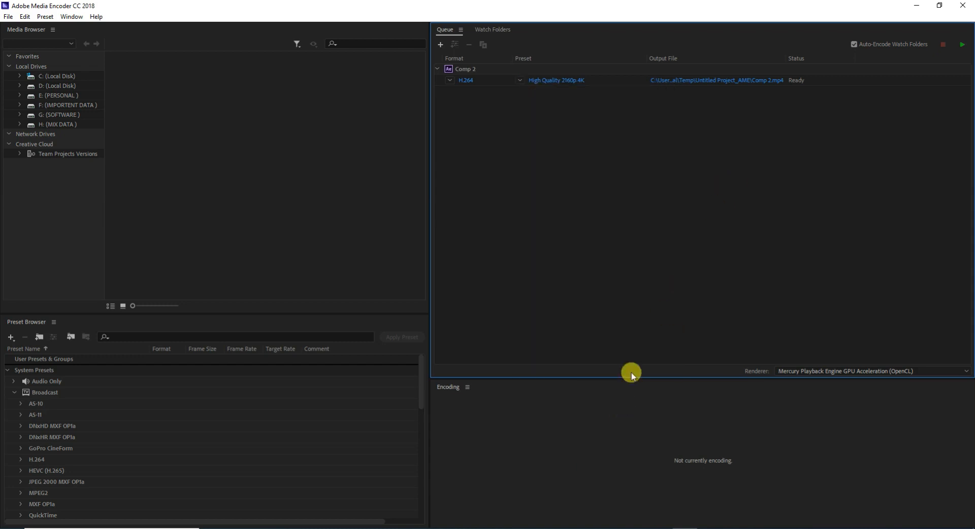
{"action": "left_click", "coordinate": [634, 527]}
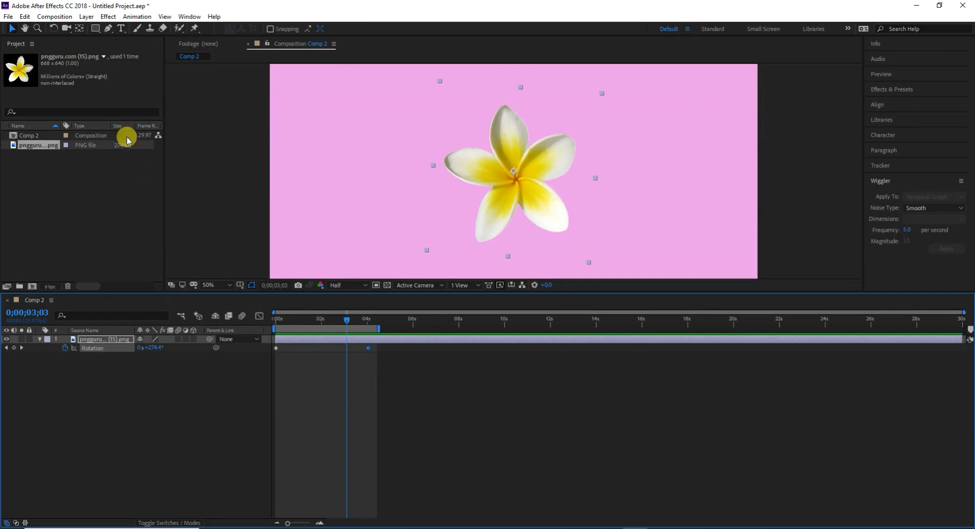
- Set Comp 2's width and height to 1000 px each in the composition settings
{"action": "left_click", "coordinate": [55, 16]}
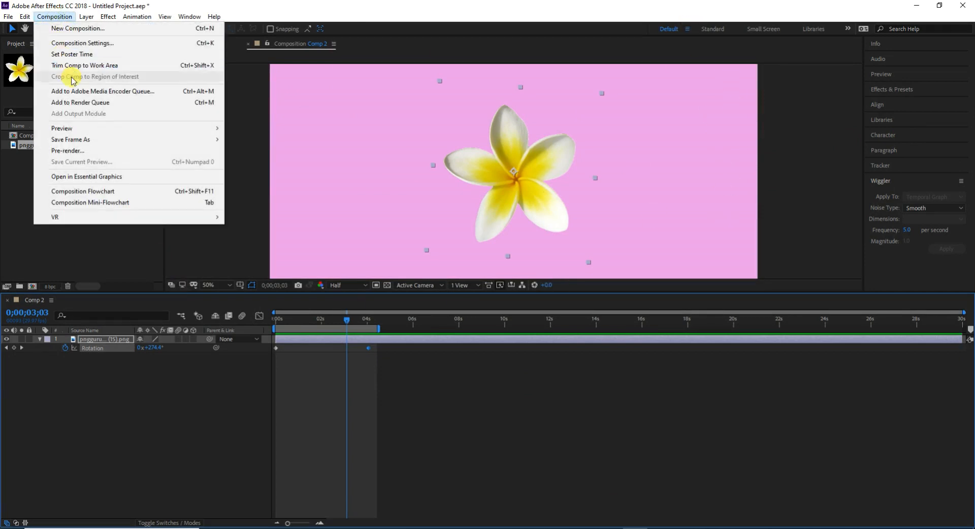
{"action": "left_click", "coordinate": [111, 45]}
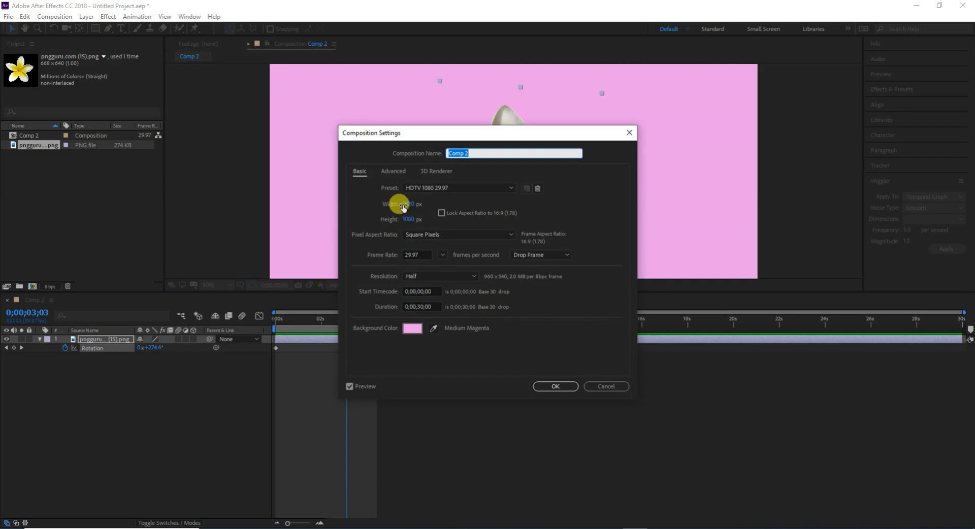
{"action": "left_click", "coordinate": [410, 204]}
{"action": "type", "text": "10"}
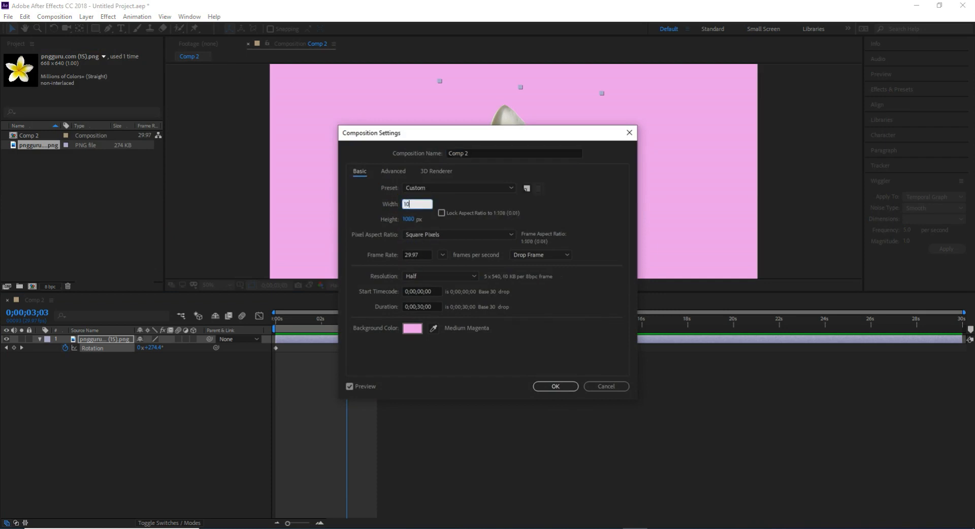
{"action": "type", "text": "00"}
{"action": "left_click", "coordinate": [409, 220]}
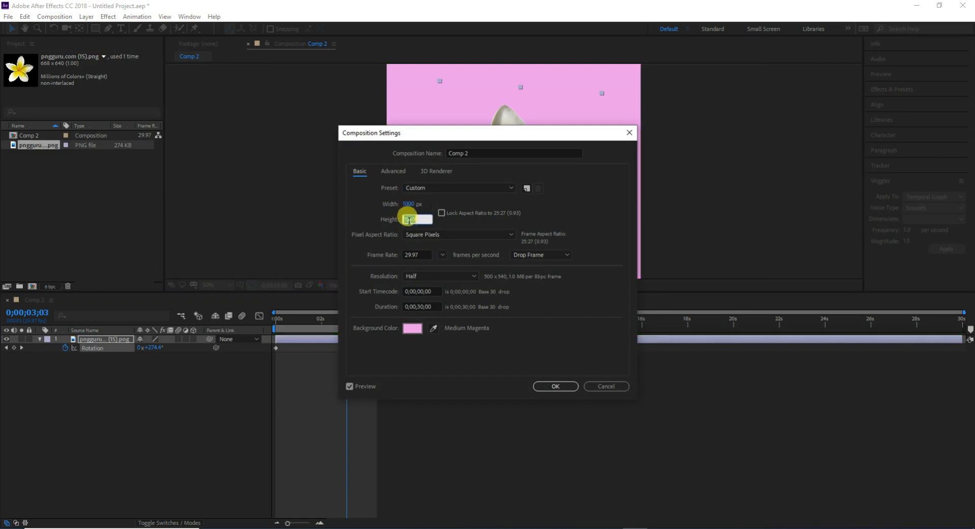
{"action": "type", "text": "1000"}
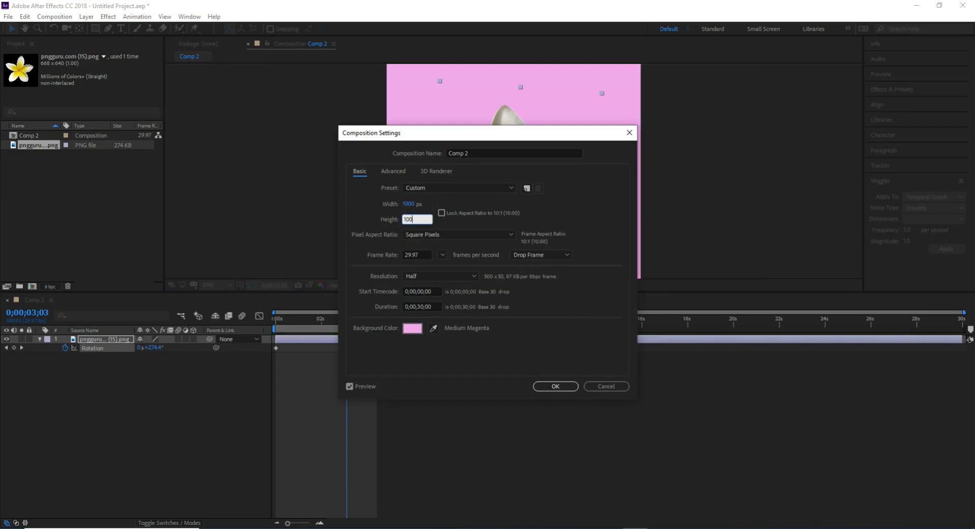
{"action": "left_click", "coordinate": [554, 385]}
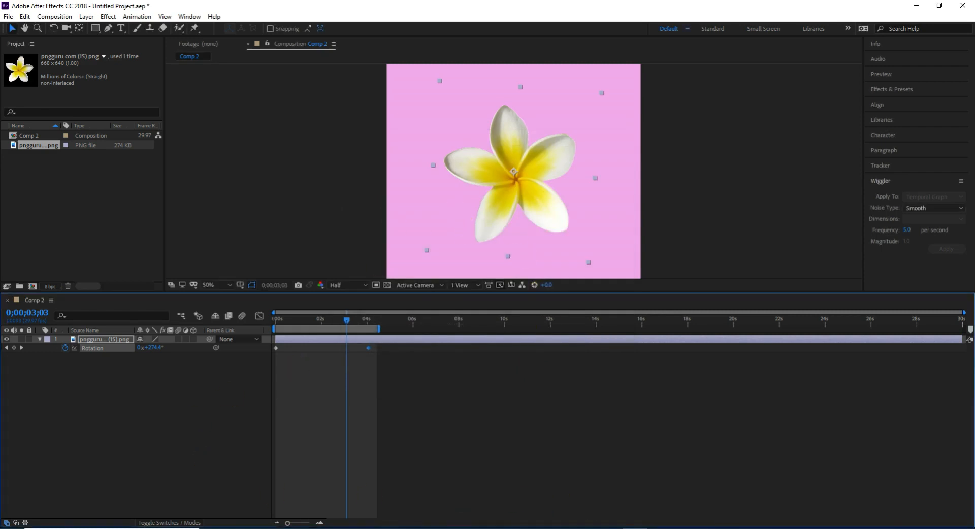
- Close Media Encoder and add the resized Comp 2 to its queue as a GIF with the GIF Sequence (Match Source) preset
{"action": "left_click", "coordinate": [681, 526]}
{"action": "left_click", "coordinate": [962, 5]}
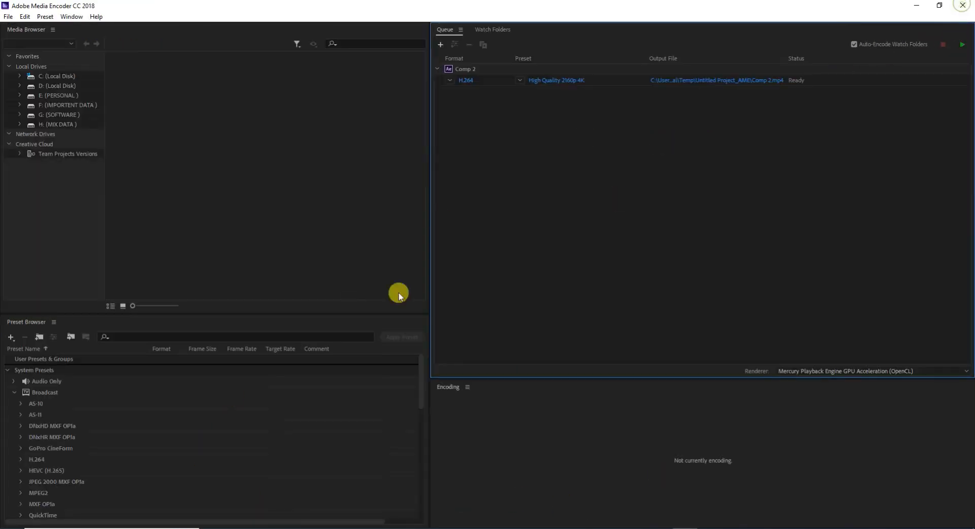
{"action": "left_click", "coordinate": [55, 17]}
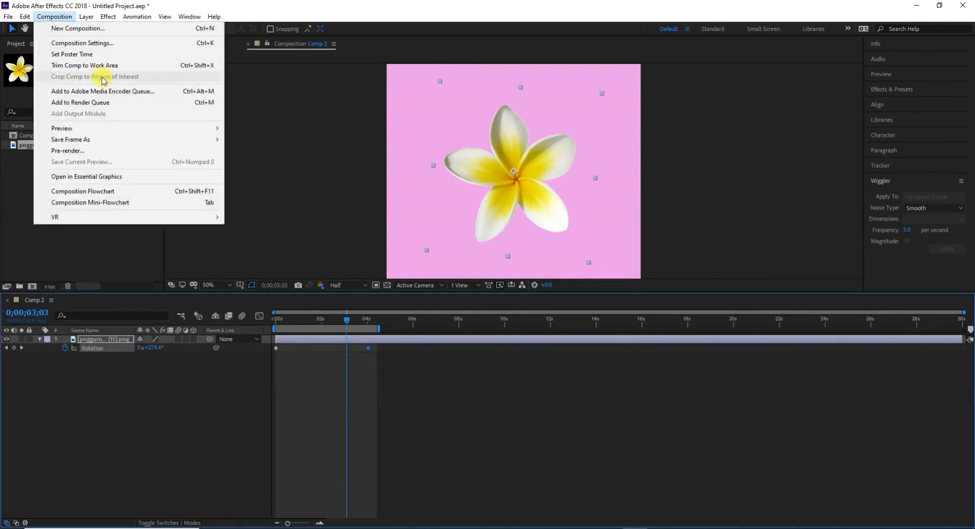
{"action": "left_click", "coordinate": [127, 92]}
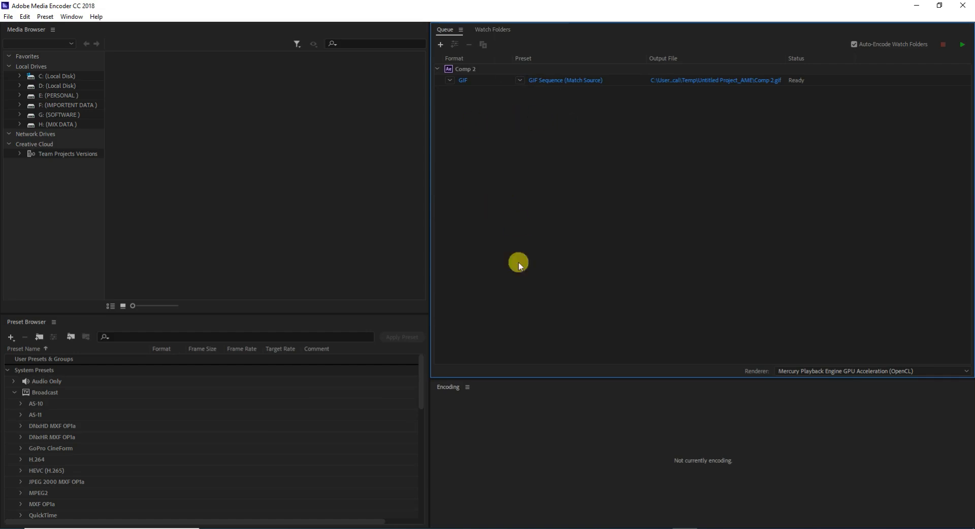
- Examine the available presets and output formats for the queued GIF export
{"action": "left_click", "coordinate": [519, 80]}
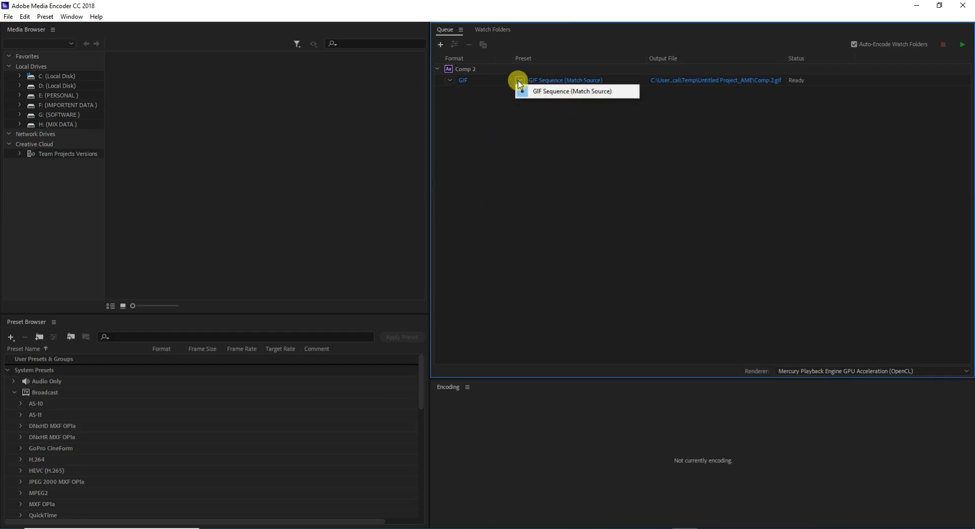
{"action": "left_click", "coordinate": [488, 191]}
{"action": "left_click", "coordinate": [519, 80]}
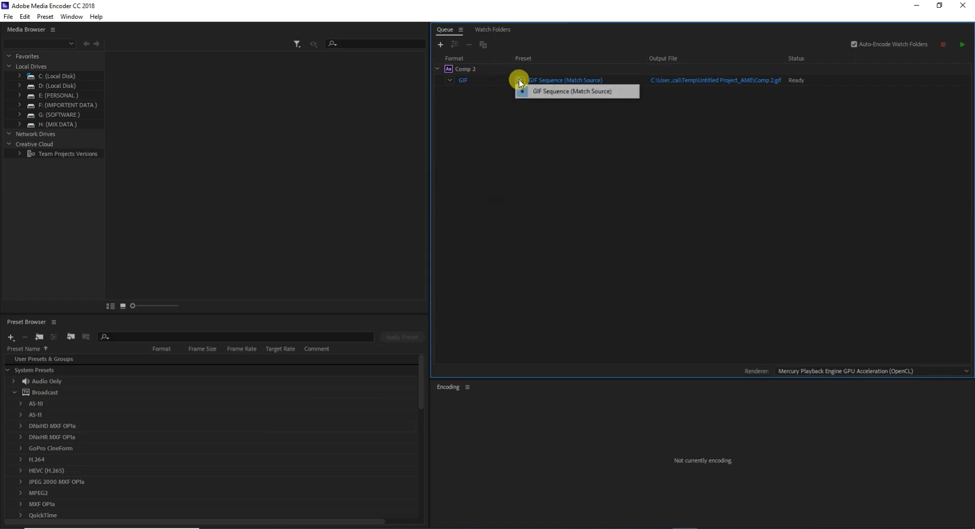
{"action": "left_click", "coordinate": [460, 94]}
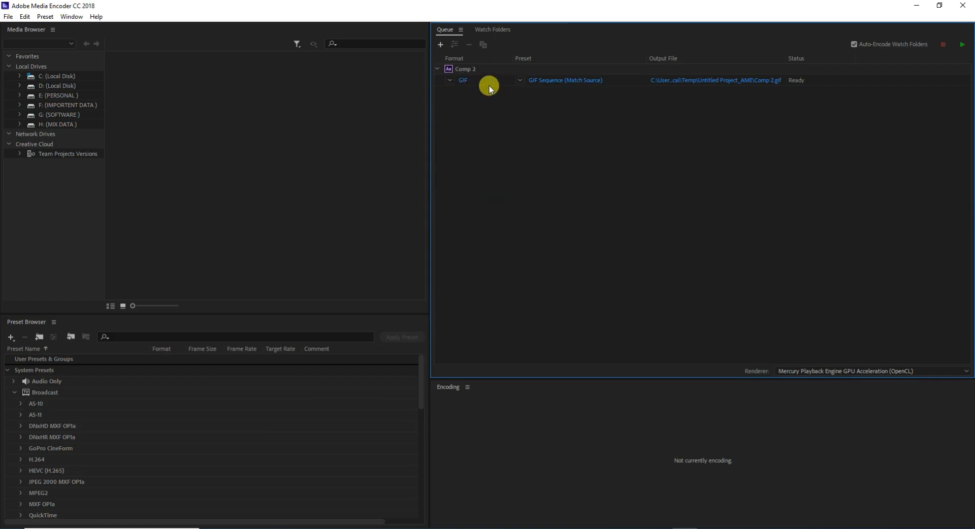
{"action": "left_click", "coordinate": [515, 81]}
{"action": "left_click", "coordinate": [475, 131]}
{"action": "left_click", "coordinate": [448, 81]}
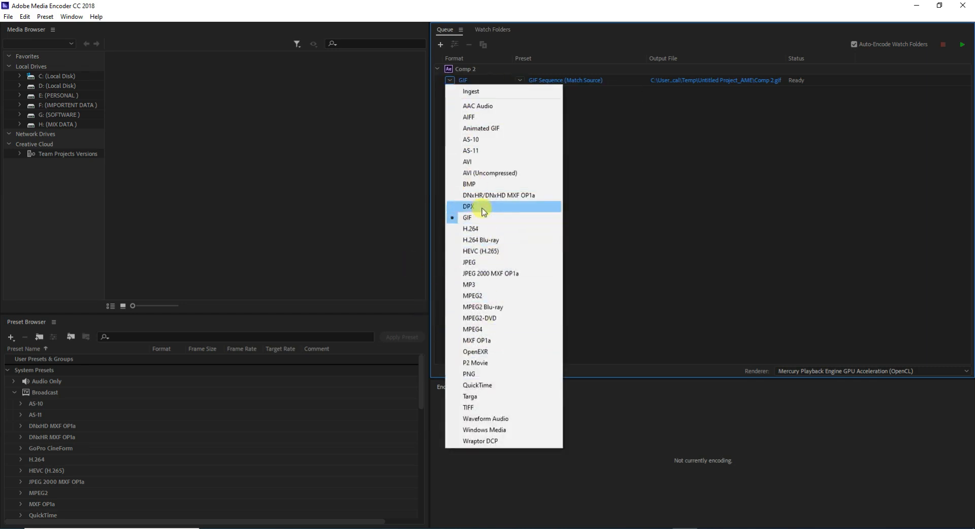
{"action": "left_click", "coordinate": [625, 204]}
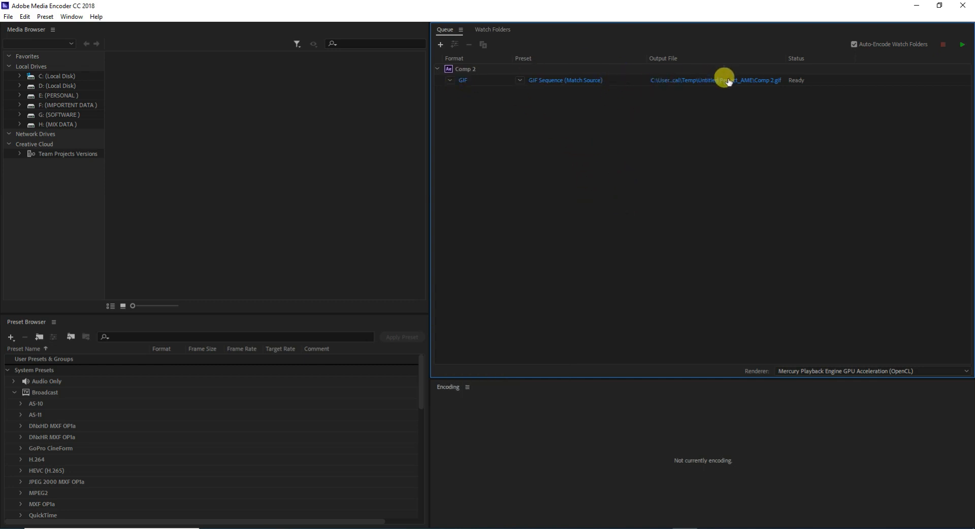
- Create a folder named Flower Animation on the Desktop for the GIF export's output
{"action": "left_click", "coordinate": [691, 82]}
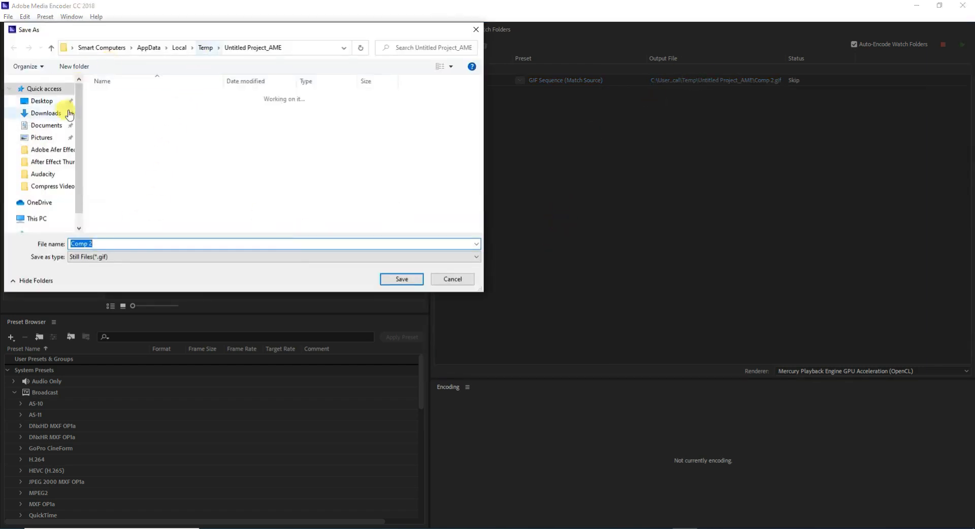
{"action": "left_click", "coordinate": [45, 101]}
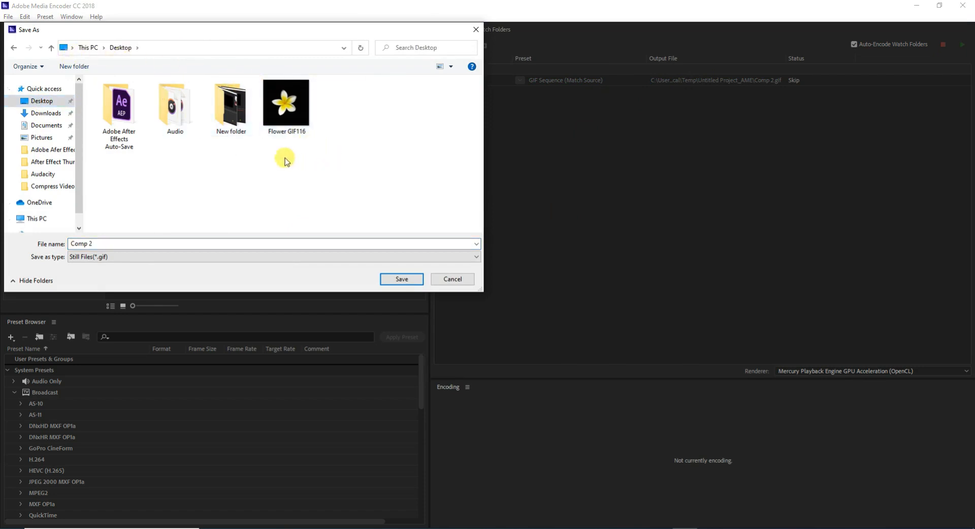
{"action": "left_click", "coordinate": [87, 67]}
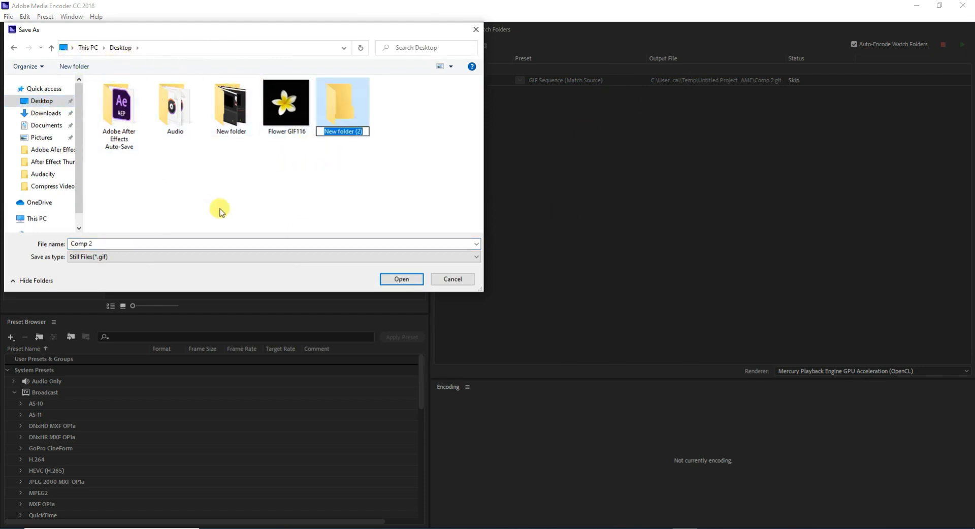
{"action": "type", "text": "Flow"}
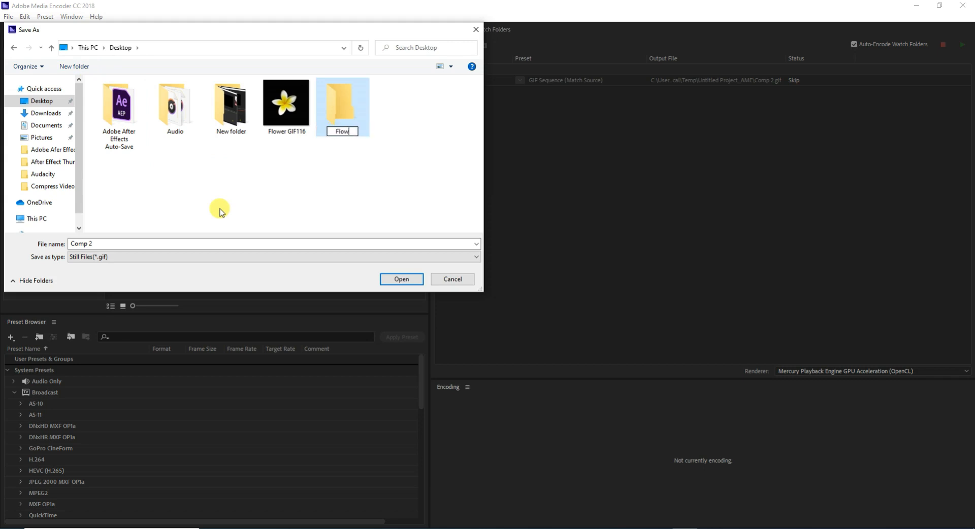
{"action": "type", "text": "er Animation"}
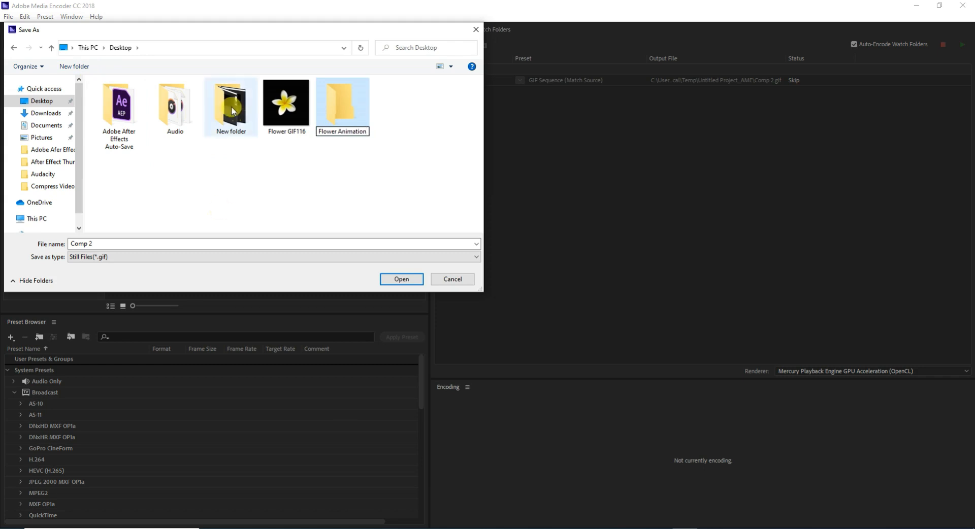
- Set the export's output file to Flower inside the Flower Animation folder
{"action": "double_click", "coordinate": [341, 109]}
{"action": "left_click", "coordinate": [113, 244]}
{"action": "type", "text": "Flower"}
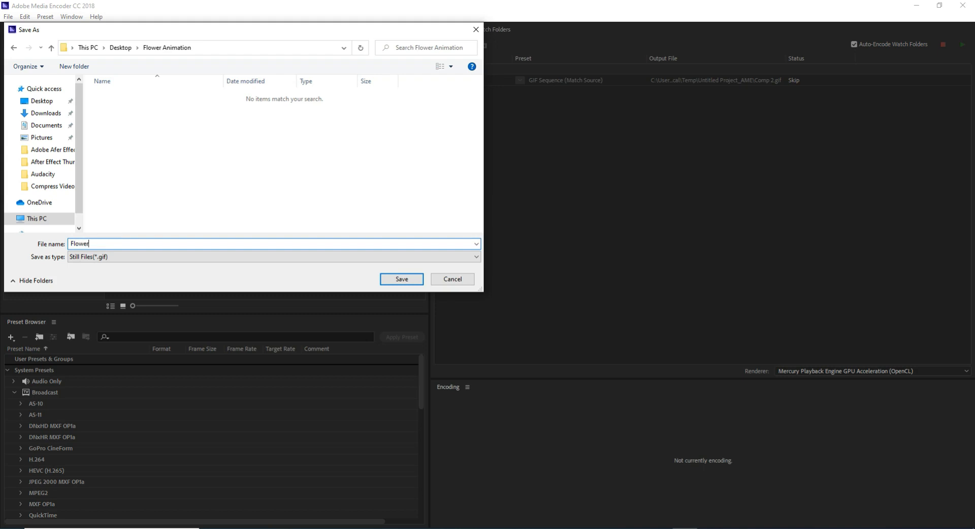
{"action": "left_click", "coordinate": [397, 280]}
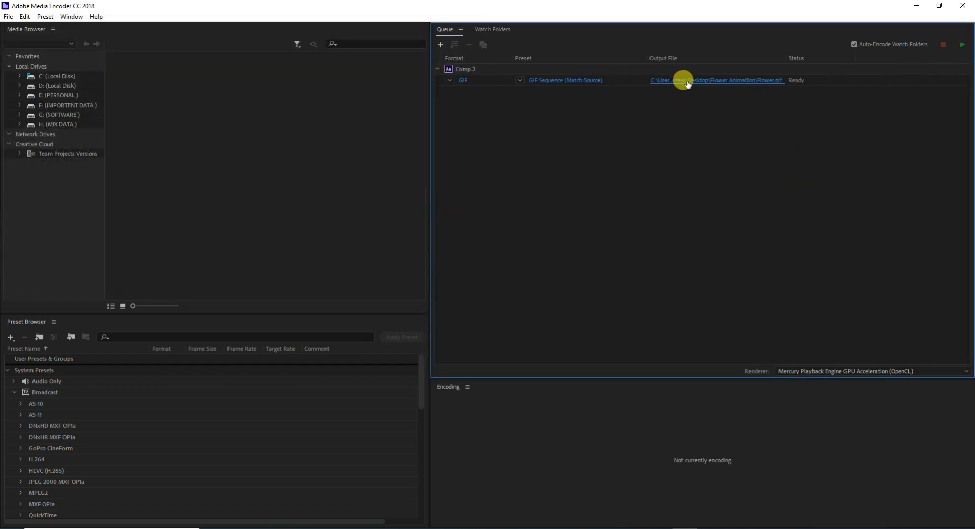
- Review the GIF video export settings, dismiss them without changes, and start encoding the queue
{"action": "left_click", "coordinate": [592, 84]}
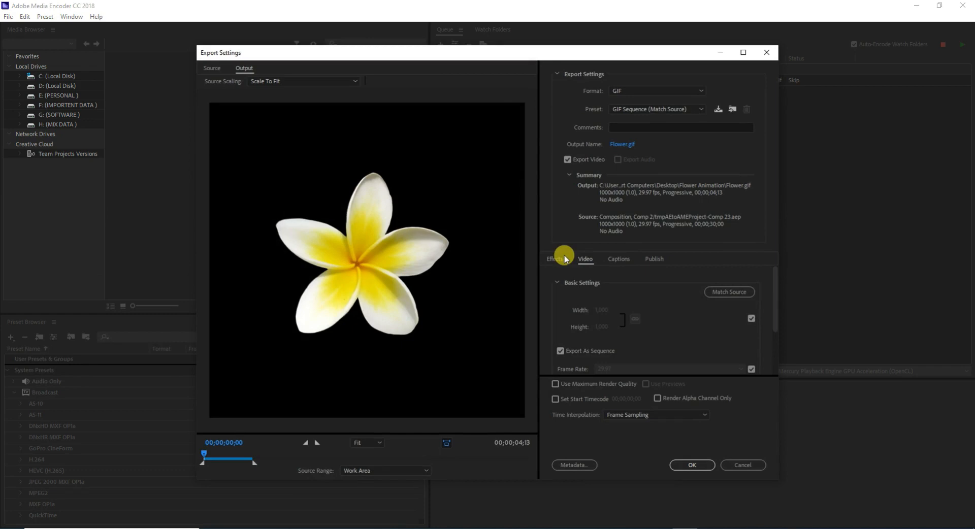
{"action": "scroll", "coordinate": [635, 272], "scroll_direction": "down", "scroll_amount": 3}
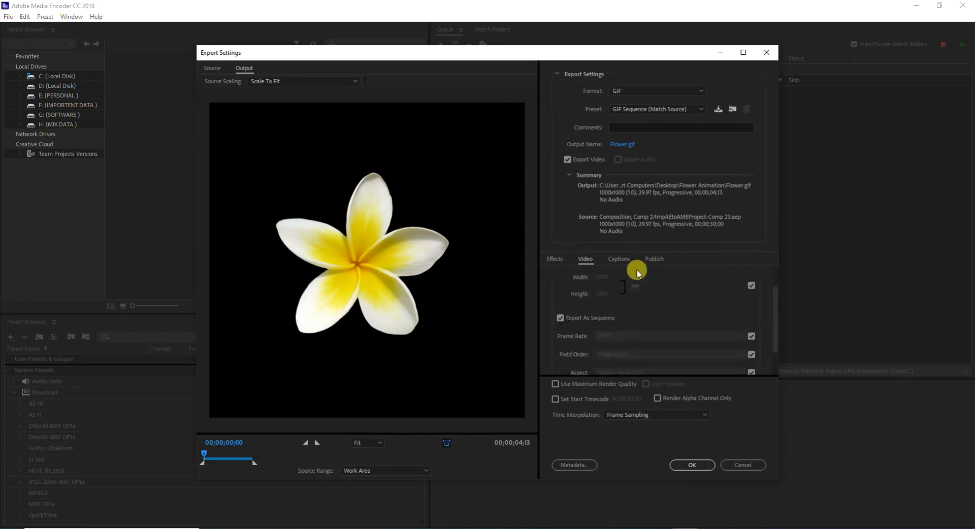
{"action": "scroll", "coordinate": [635, 318], "scroll_direction": "up", "scroll_amount": 3}
{"action": "scroll", "coordinate": [623, 315], "scroll_direction": "down", "scroll_amount": 3}
{"action": "scroll", "coordinate": [583, 294], "scroll_direction": "up", "scroll_amount": 1}
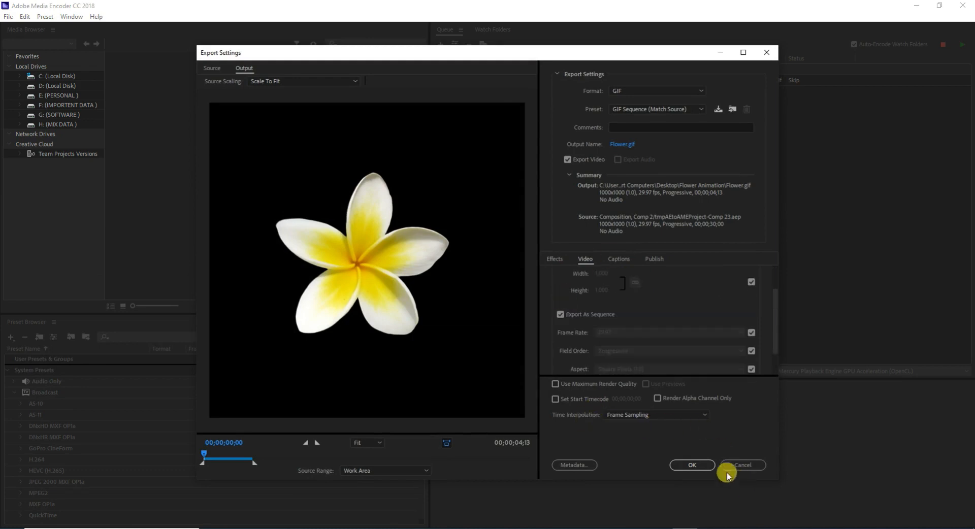
{"action": "left_click", "coordinate": [741, 465]}
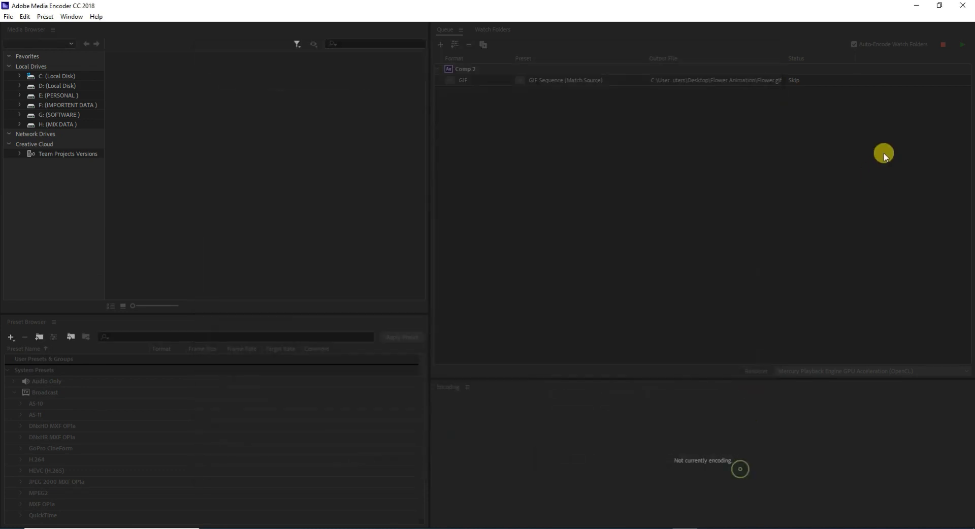
{"action": "left_click", "coordinate": [962, 48]}
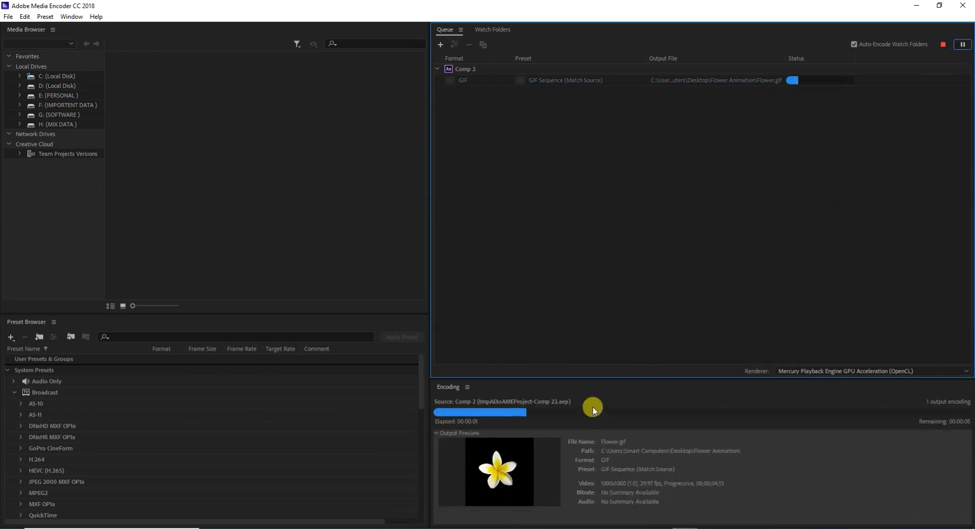